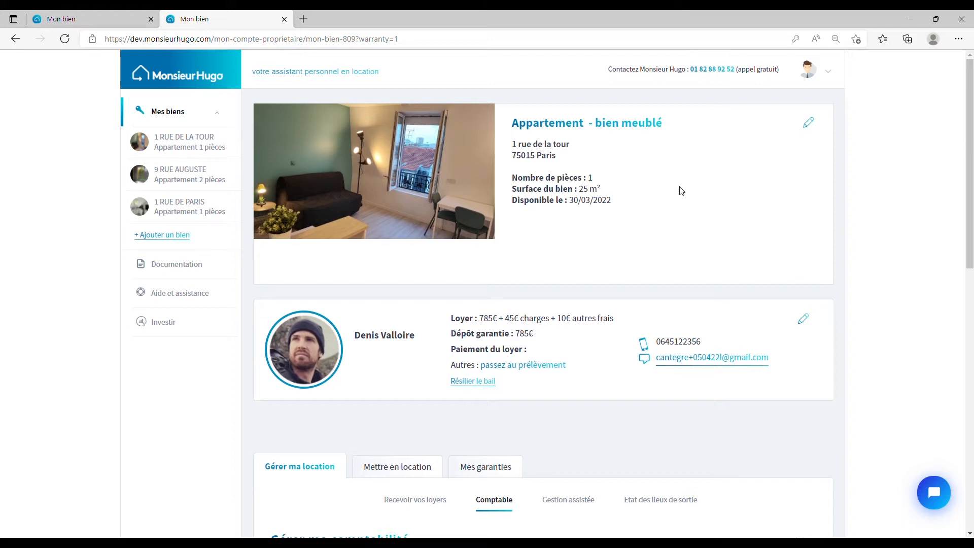
Step: Open the assisted management section (Gestion assistée) for the furnished apartment's rental
scroll(533, 232, down, 1)
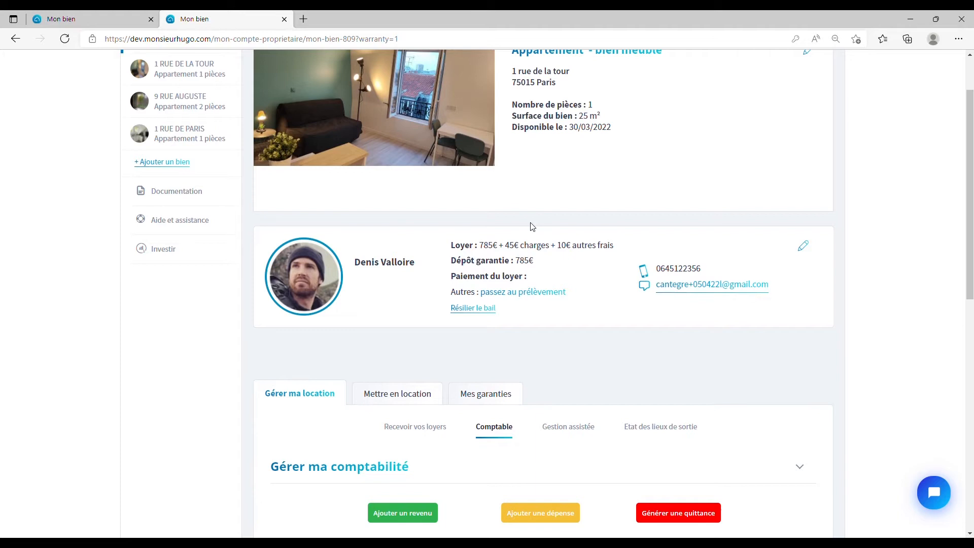
scroll(532, 226, down, 1)
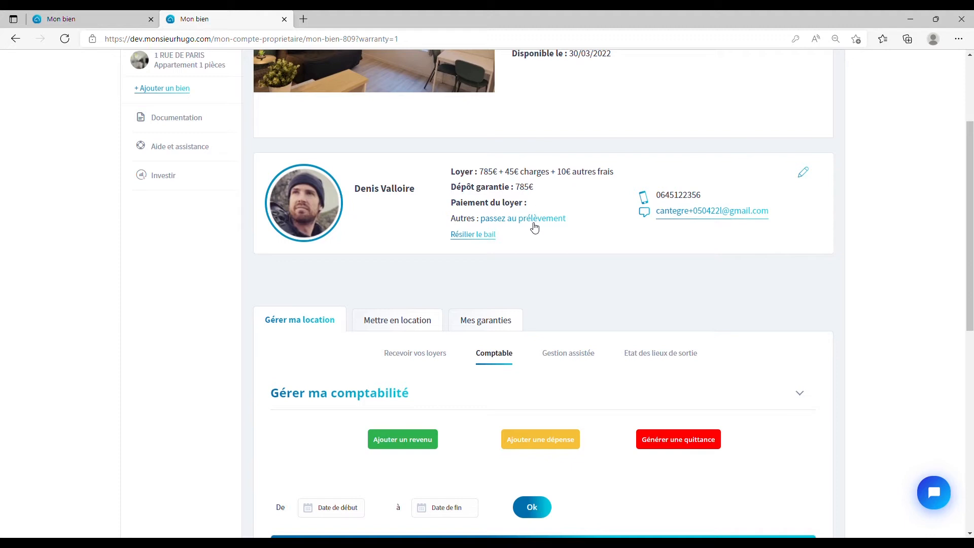
click(566, 353)
scroll(556, 358, down, 4)
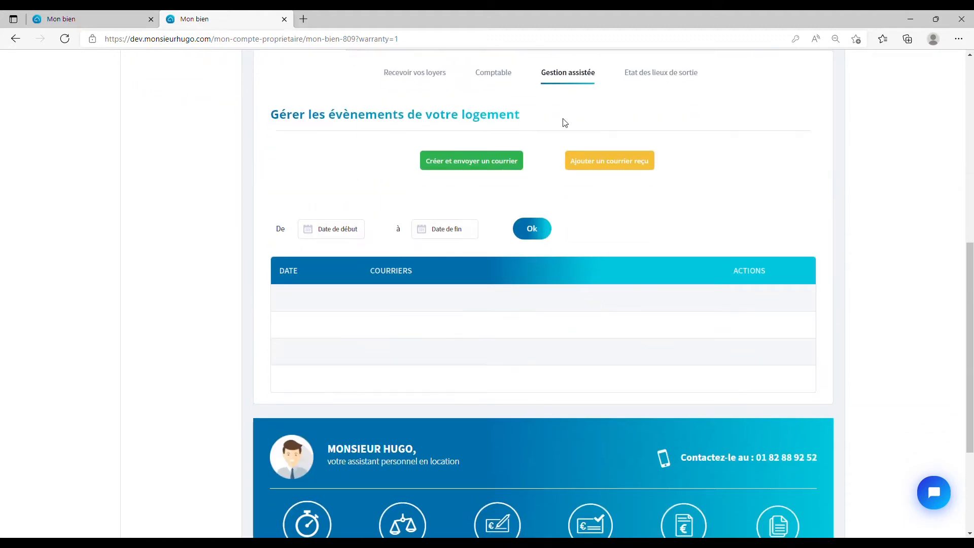
scroll(564, 123, up, 1)
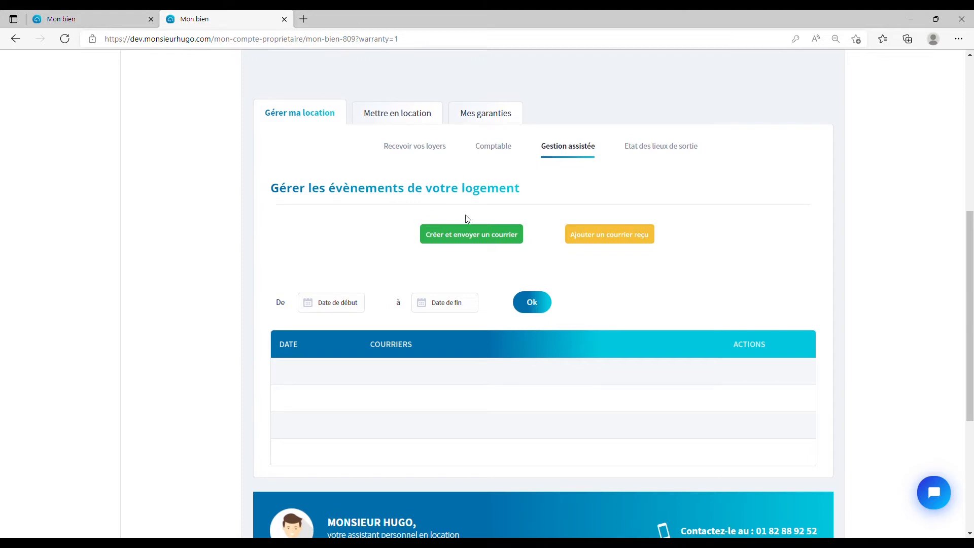
Step: Start a new letter to the tenant with the letter type Réviser le loyer and validate the choice
click(455, 239)
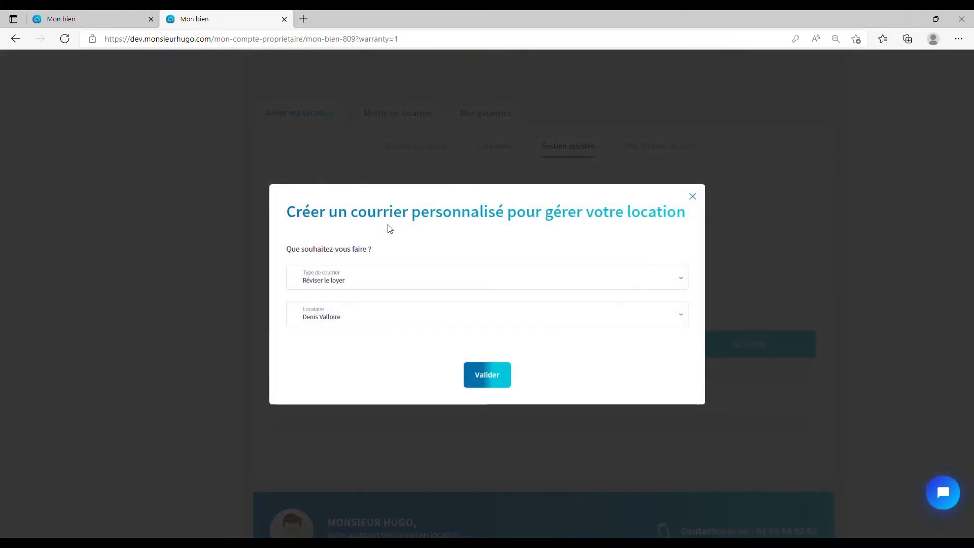
click(336, 285)
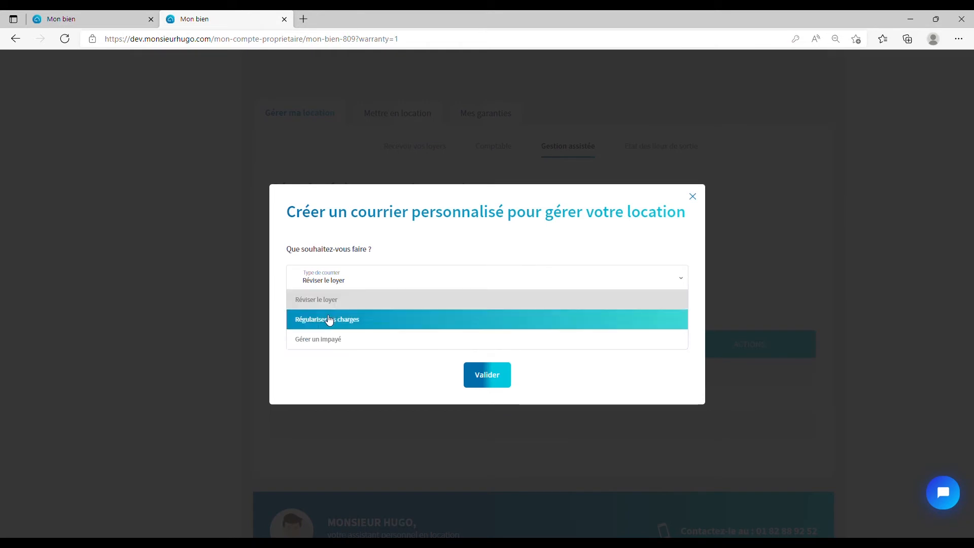
click(328, 303)
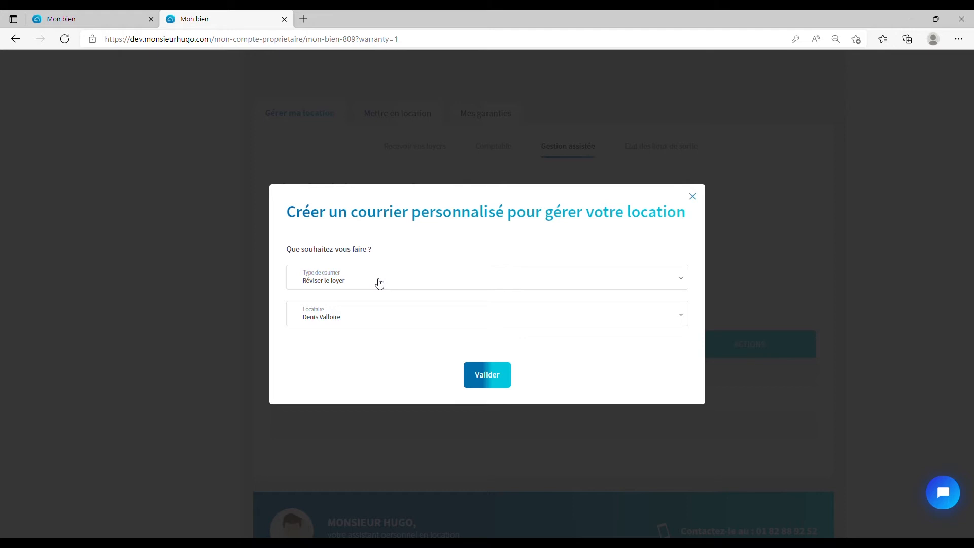
click(488, 376)
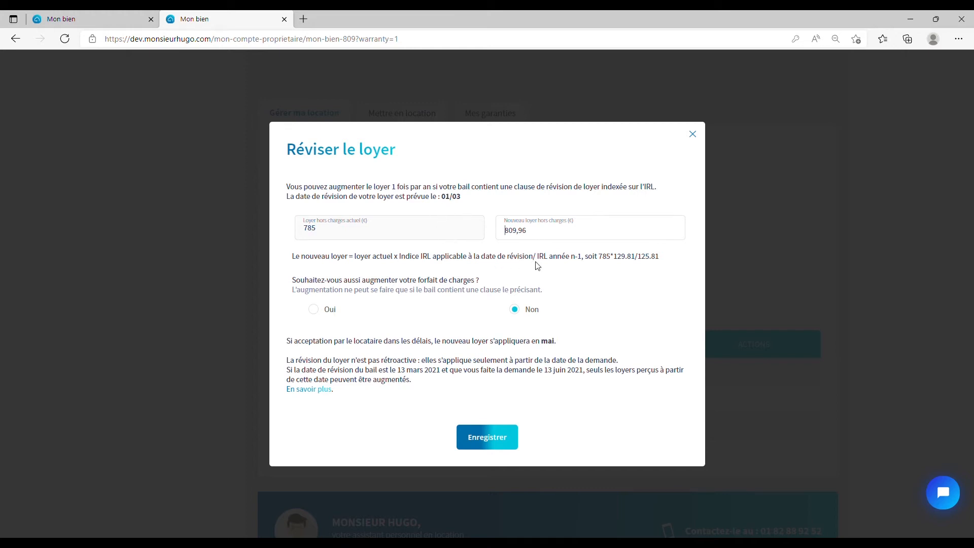
Step: Check the rent revision formula and set the new rent excluding charges to 809 €
drag(542, 254, 555, 263)
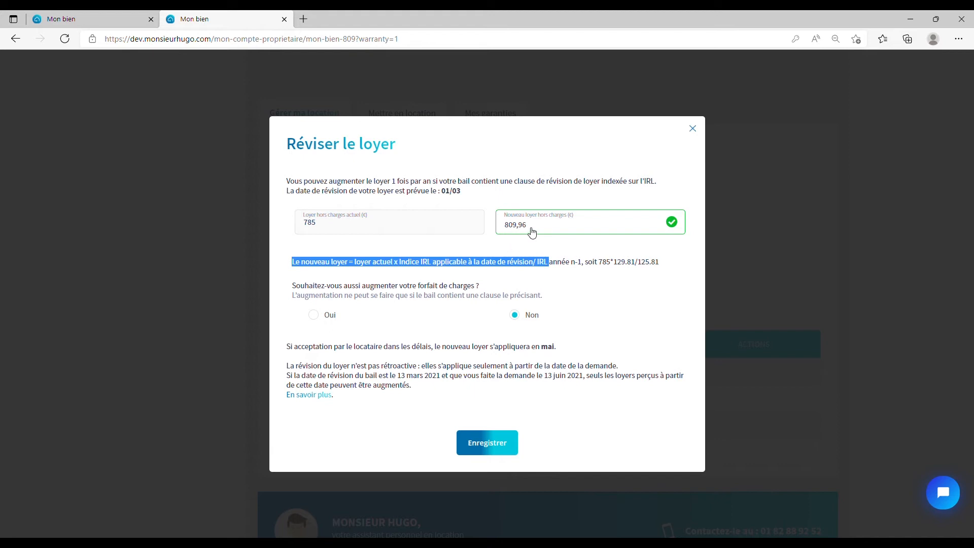
drag(531, 232, 496, 230)
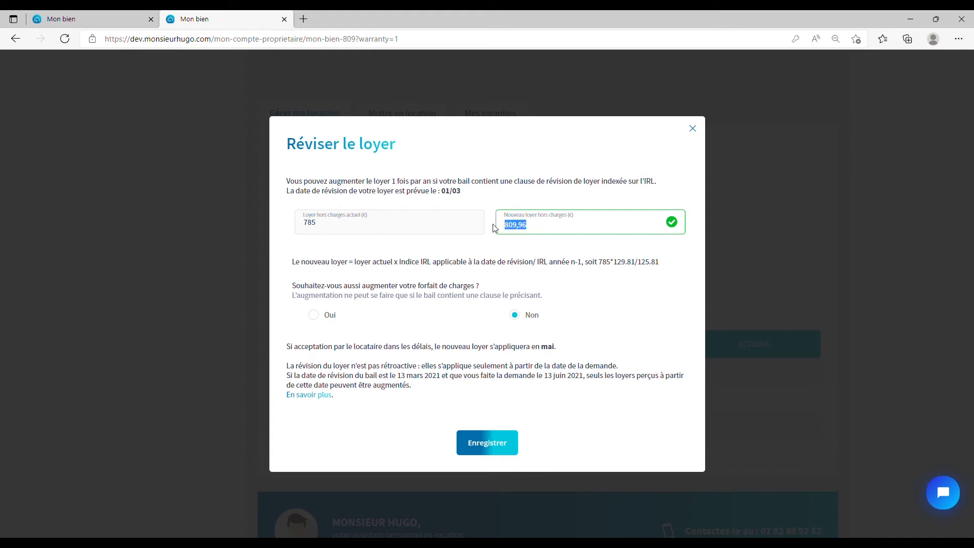
text(809)
Step: Try a new rent excluding charges of 815 €, and set it back to 809 €
drag(521, 226, 486, 225)
text(815)
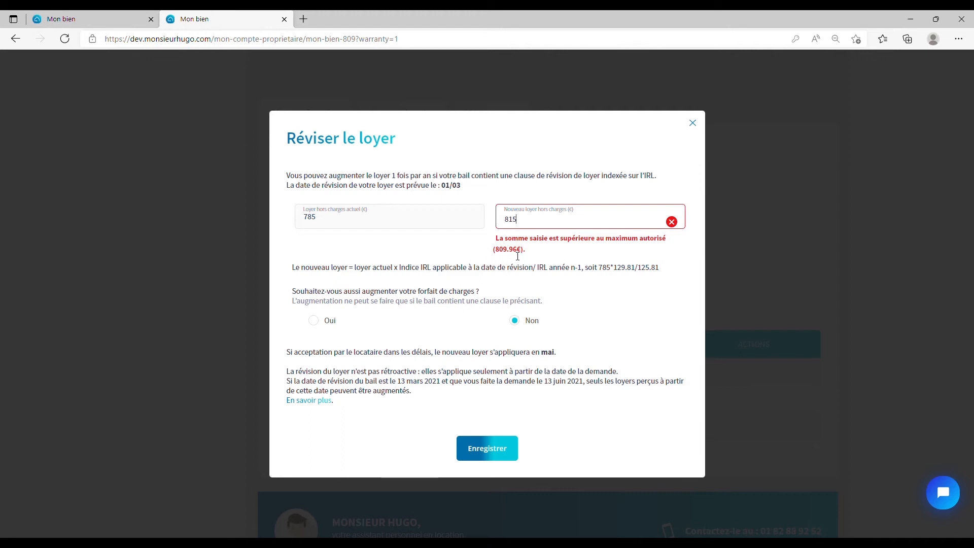
drag(521, 219, 491, 221)
text(809)
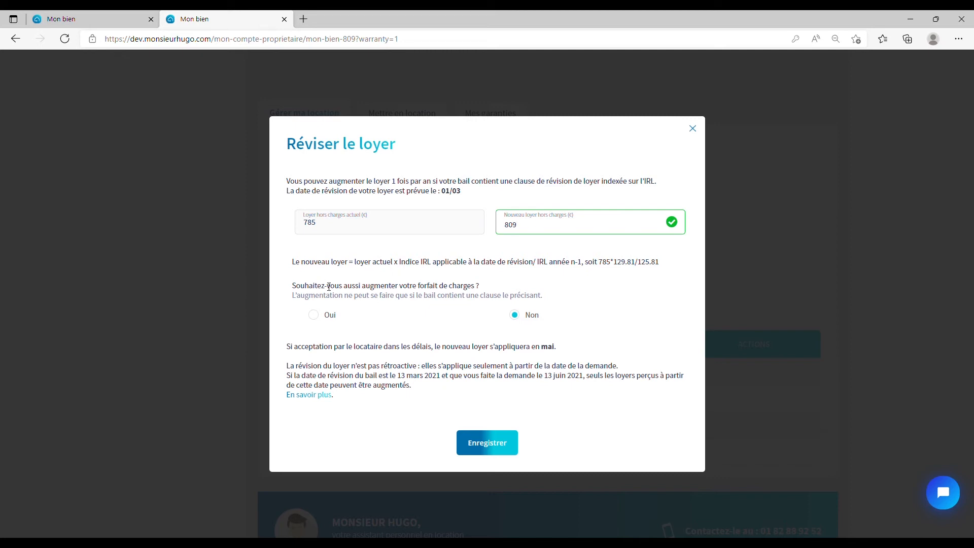
Step: Choose Oui for also increasing the flat-rate charges, keep the proposed new amount, and save the rent revision
drag(418, 287, 479, 292)
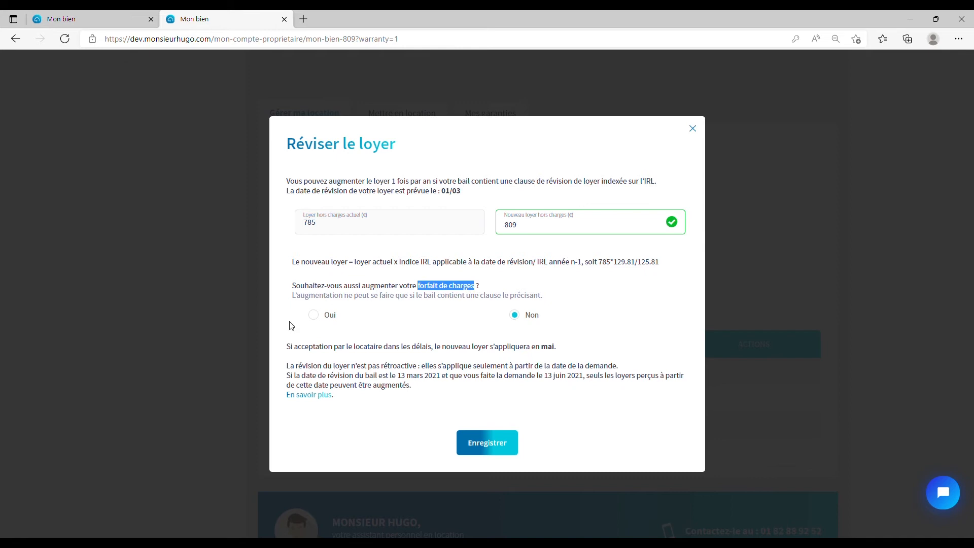
click(333, 317)
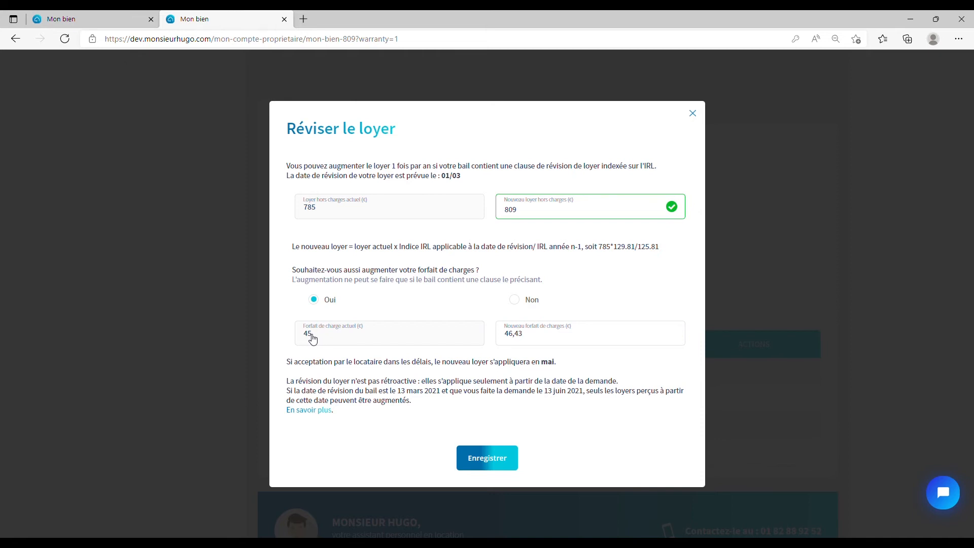
drag(526, 340, 499, 341)
click(487, 461)
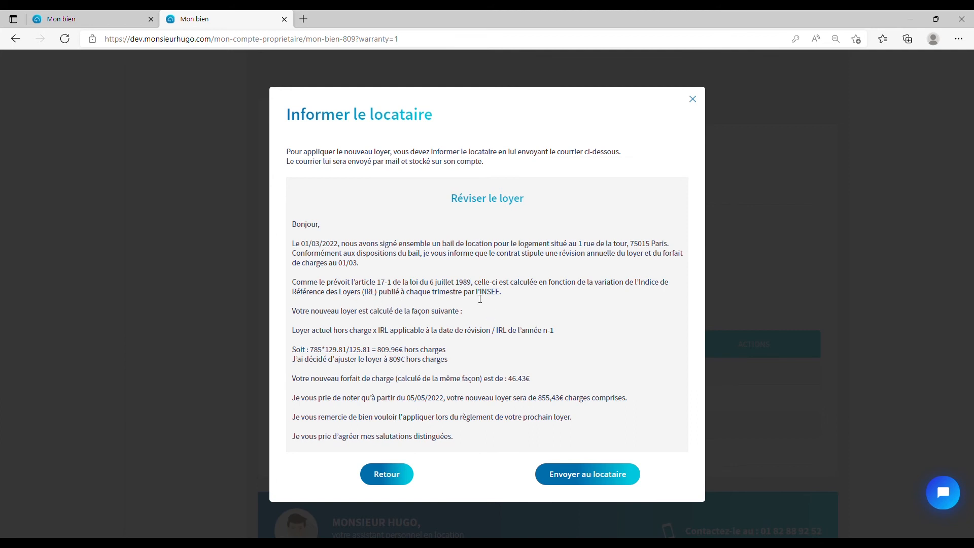
Step: Review the index reference and rent calculation in the revision letter, and send the letter to the tenant
double_click(369, 292)
click(333, 353)
double_click(332, 353)
drag(342, 354, 371, 351)
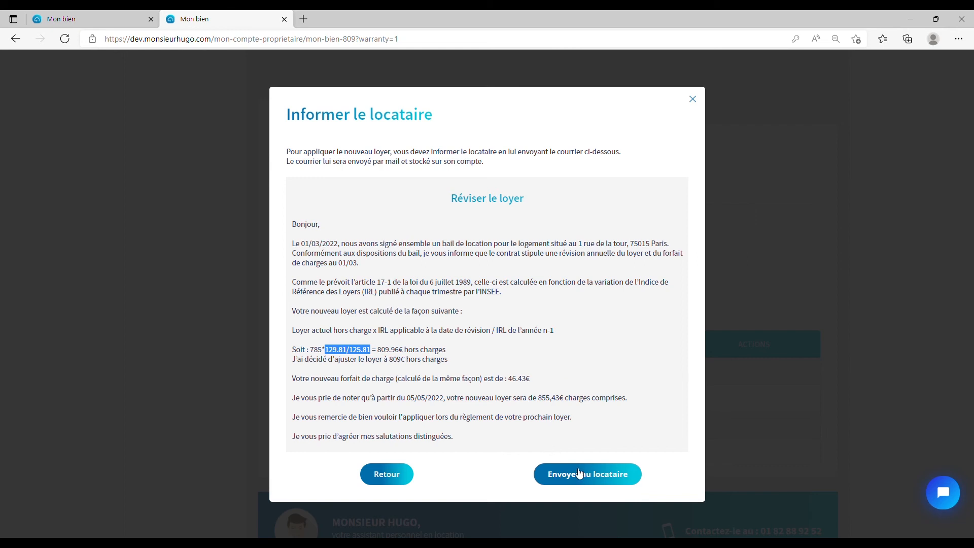
click(580, 473)
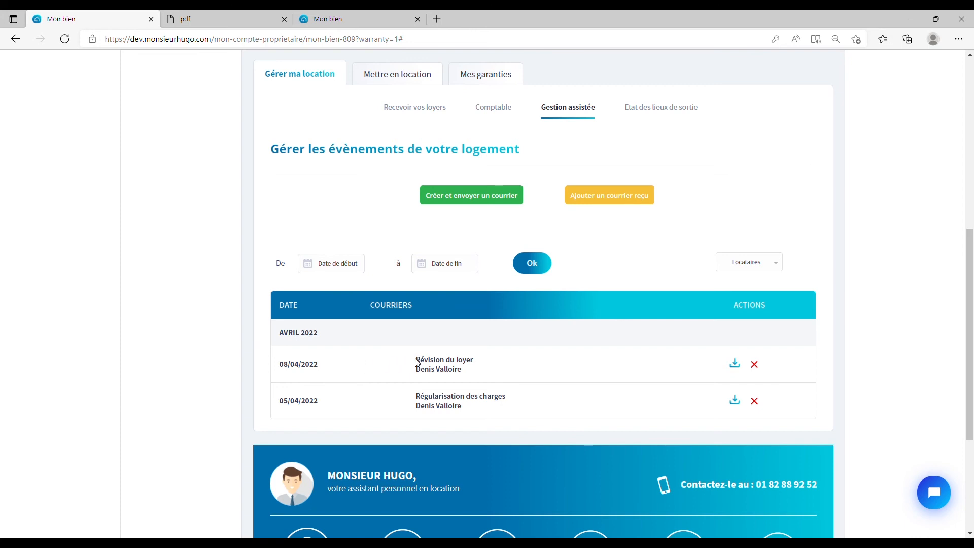
Step: Open the PDF of the Révision du loyer letter dated 08/04/2022 from the letters list and examine its title
drag(417, 363, 463, 371)
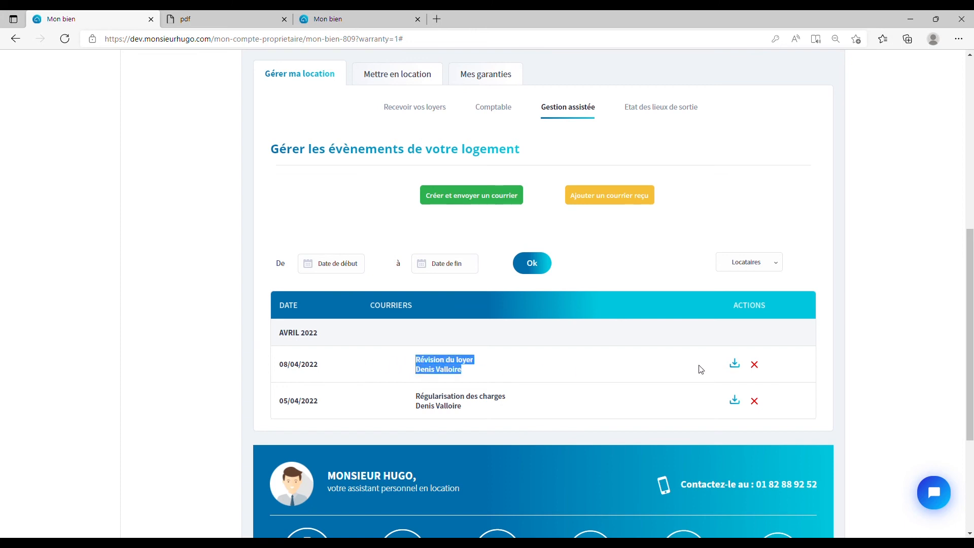
click(735, 366)
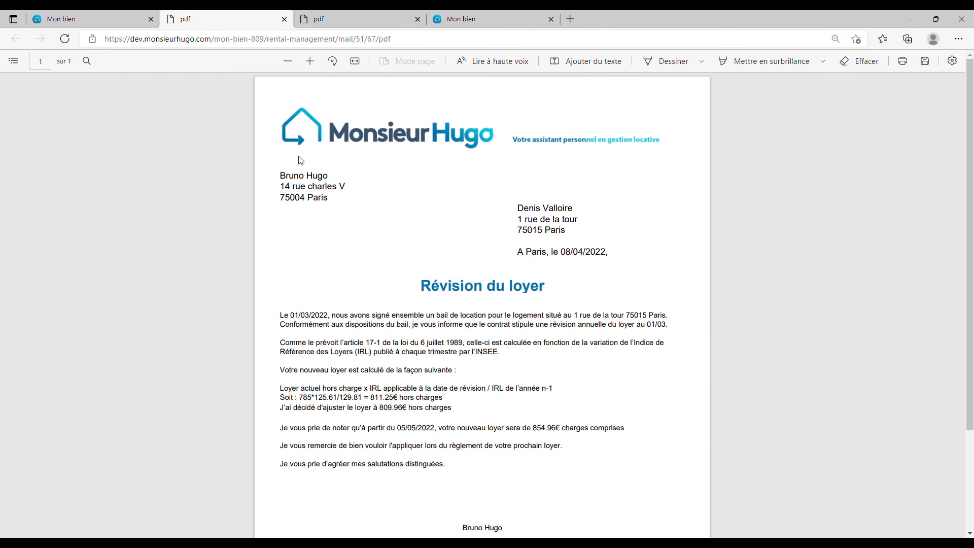
drag(421, 287, 549, 286)
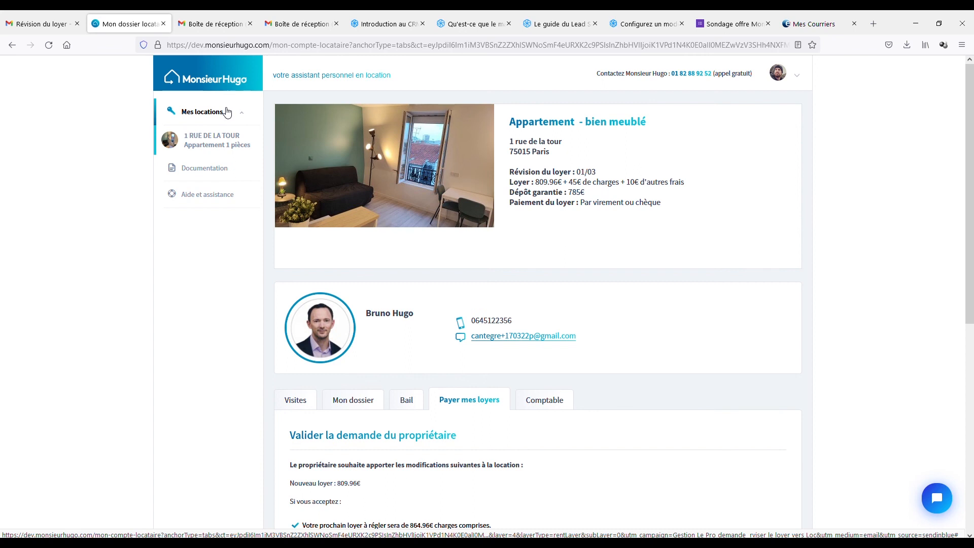
Step: In the tenant's account, review the owner's requested rent change and its payment conditions, and accept the request
scroll(223, 108, down, 2)
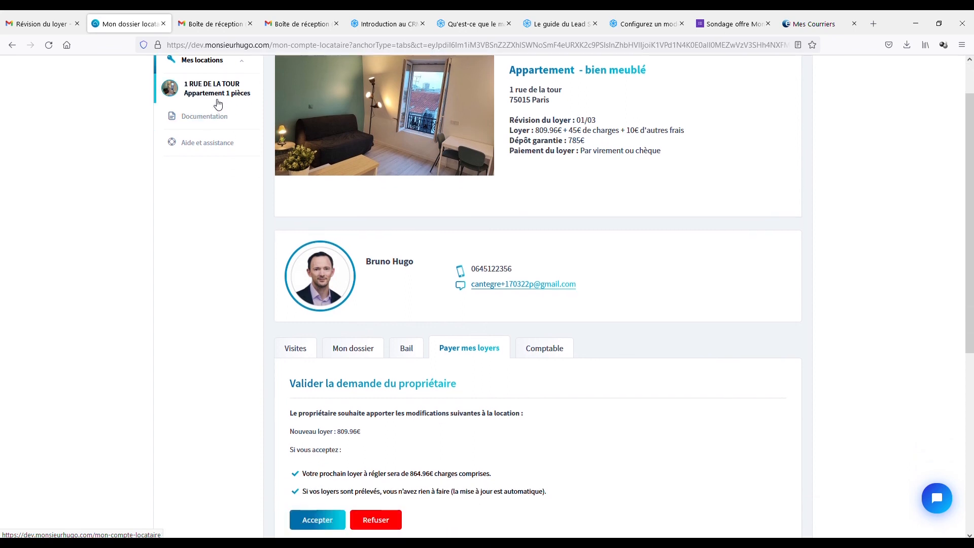
scroll(218, 104, down, 4)
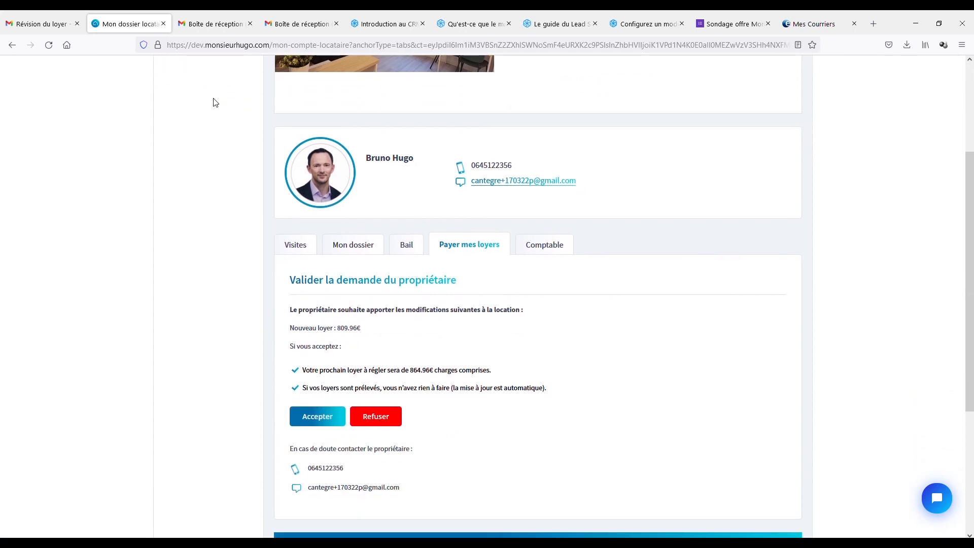
scroll(213, 103, down, 4)
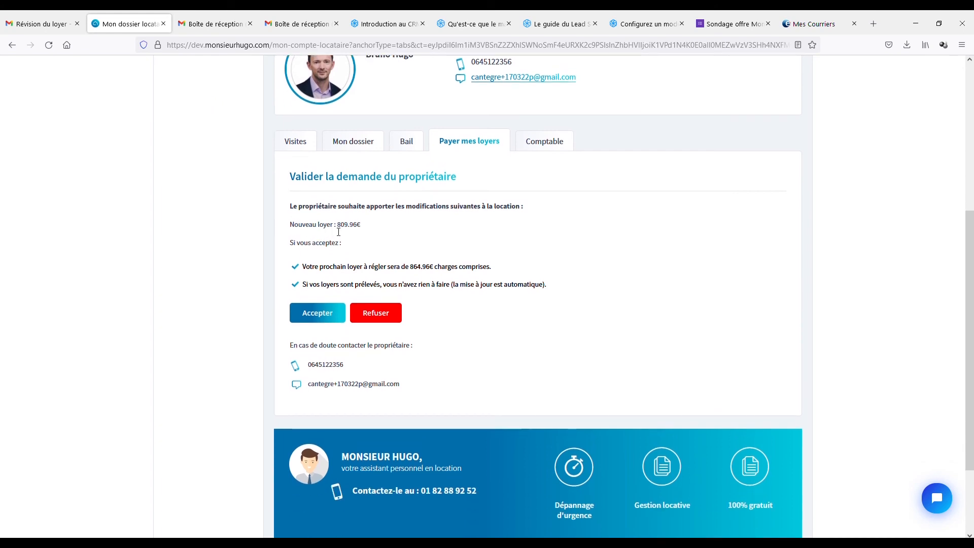
drag(337, 225, 364, 227)
drag(303, 285, 384, 285)
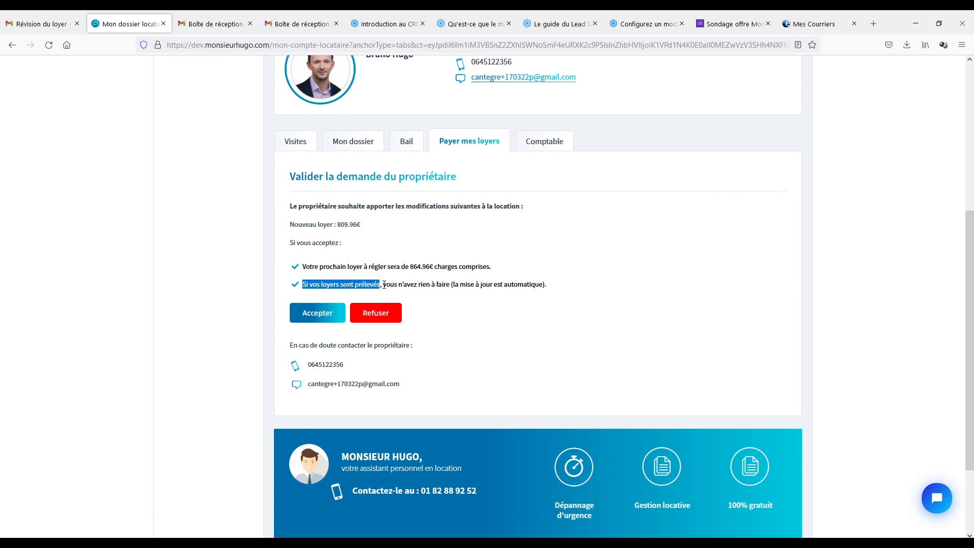
click(353, 232)
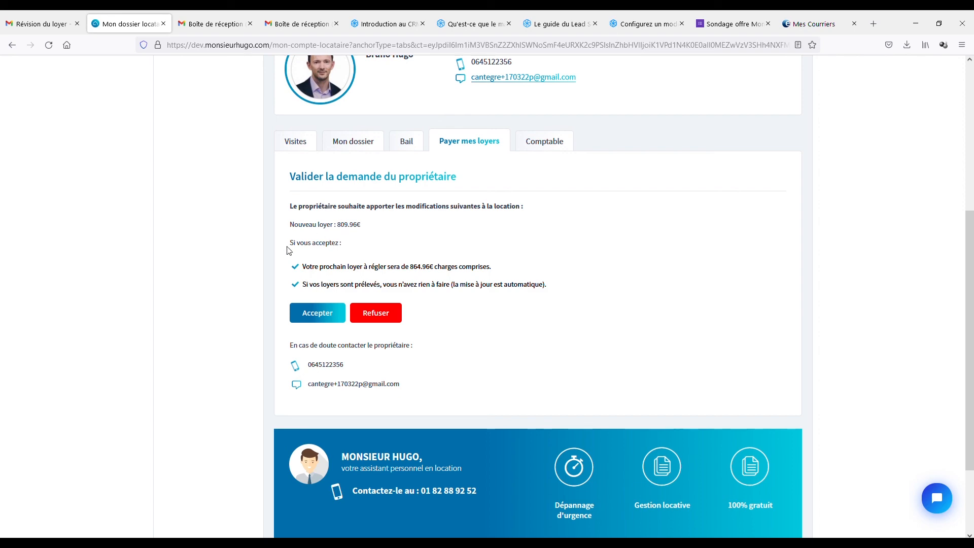
click(315, 312)
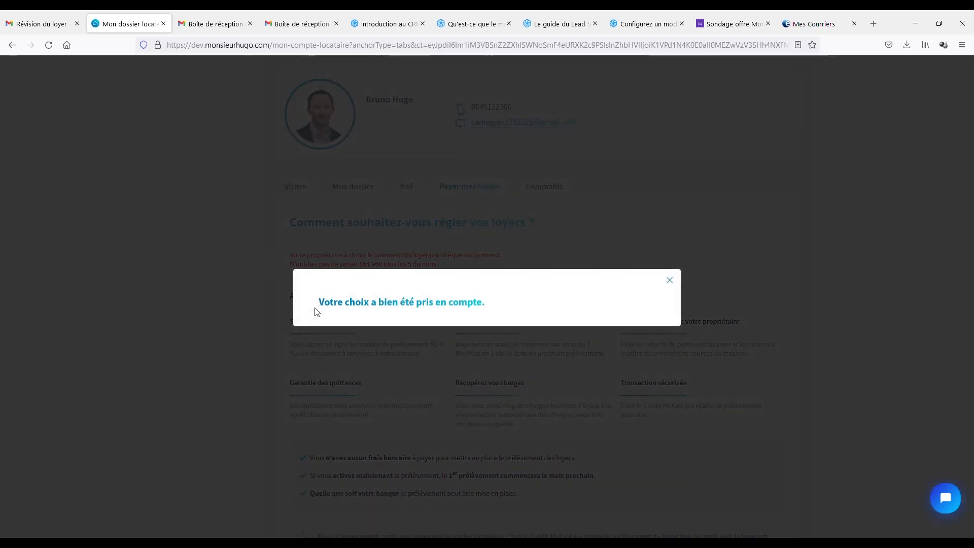